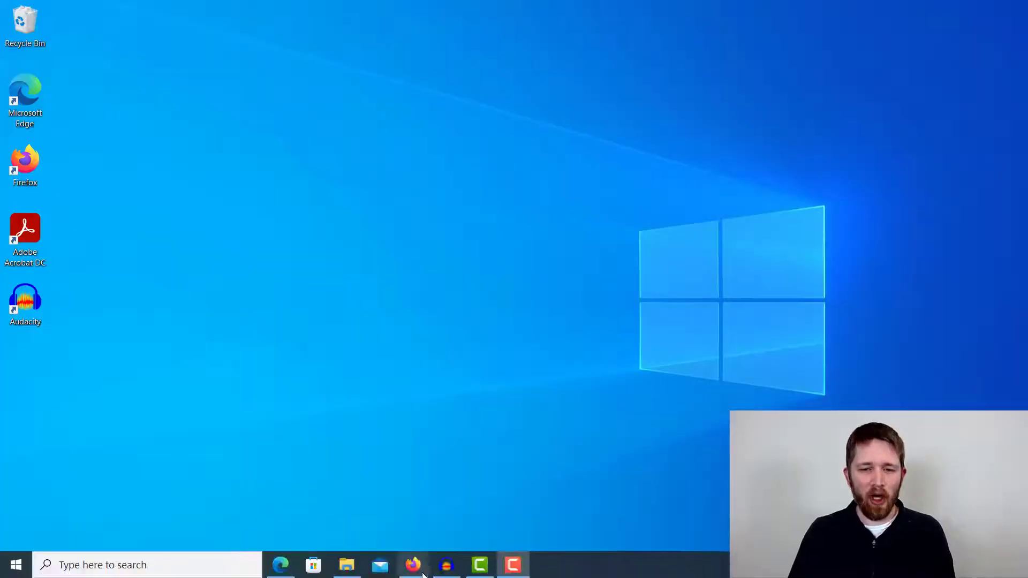
Step: Open the Test Mp3 project and import 'BSC State of Mind - Squadda B' as a stereo track
left_click(446, 566)
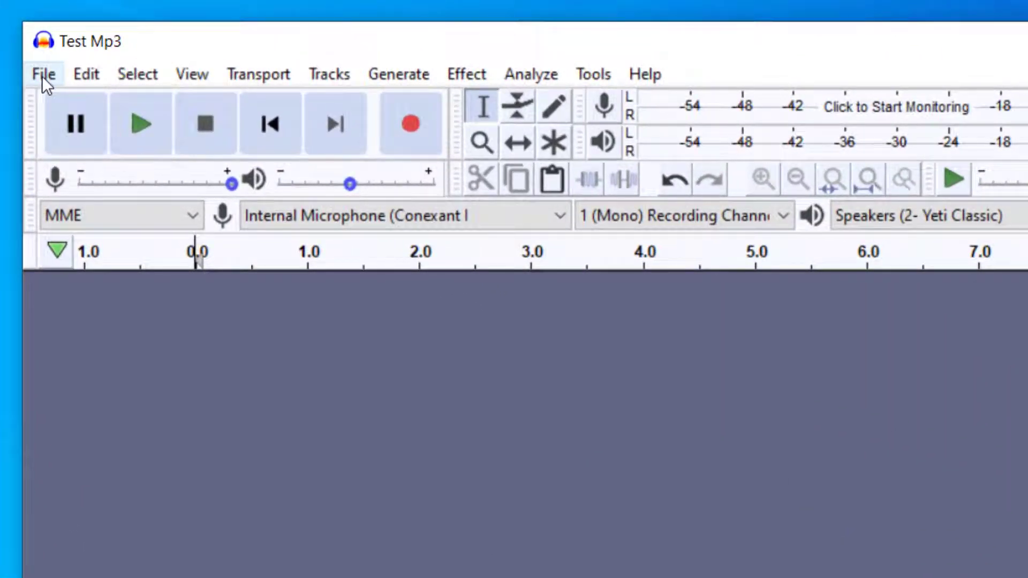
left_click(45, 75)
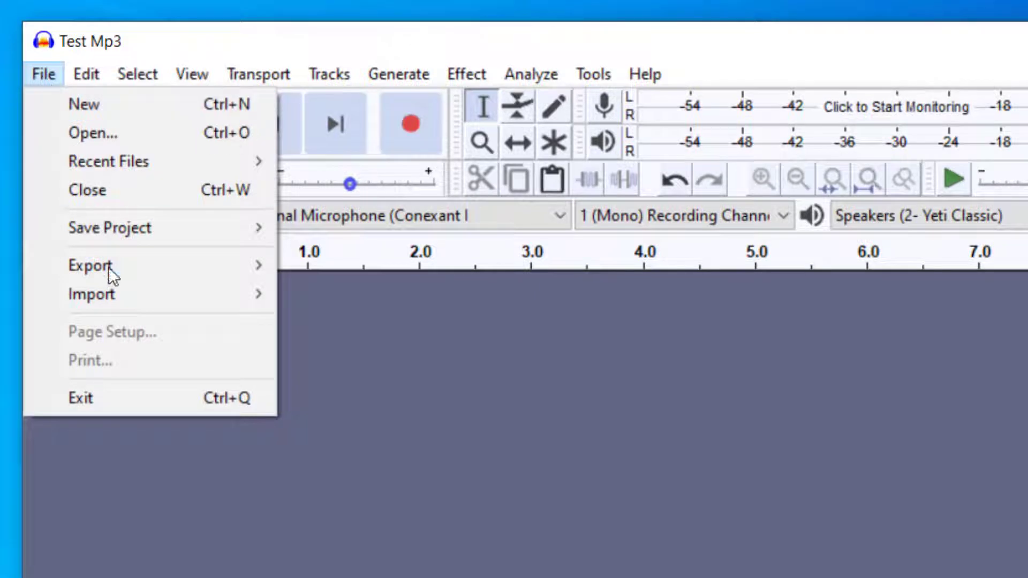
mouse_move(108, 294)
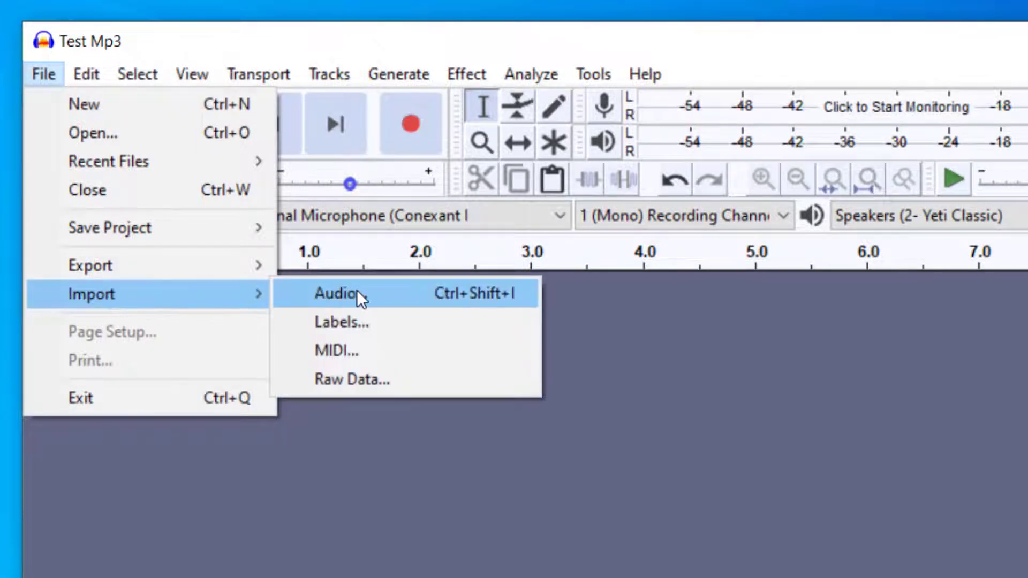
left_click(357, 293)
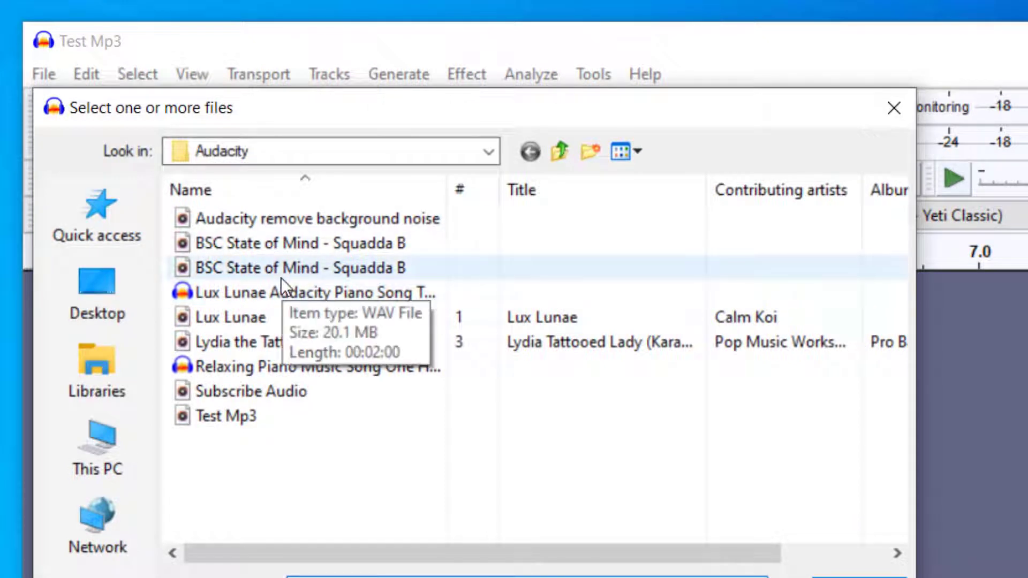
left_click(235, 317)
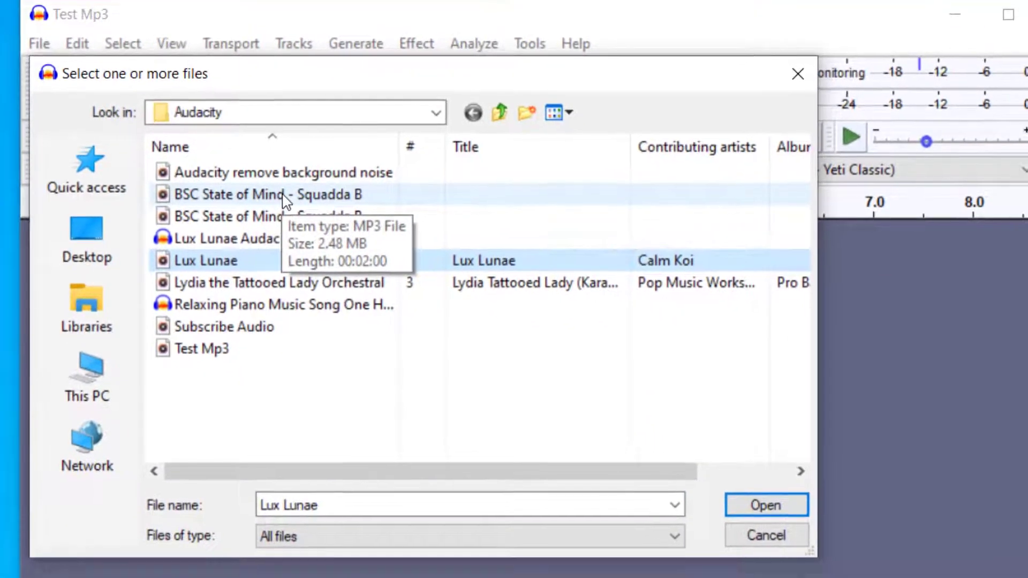
left_click(283, 197)
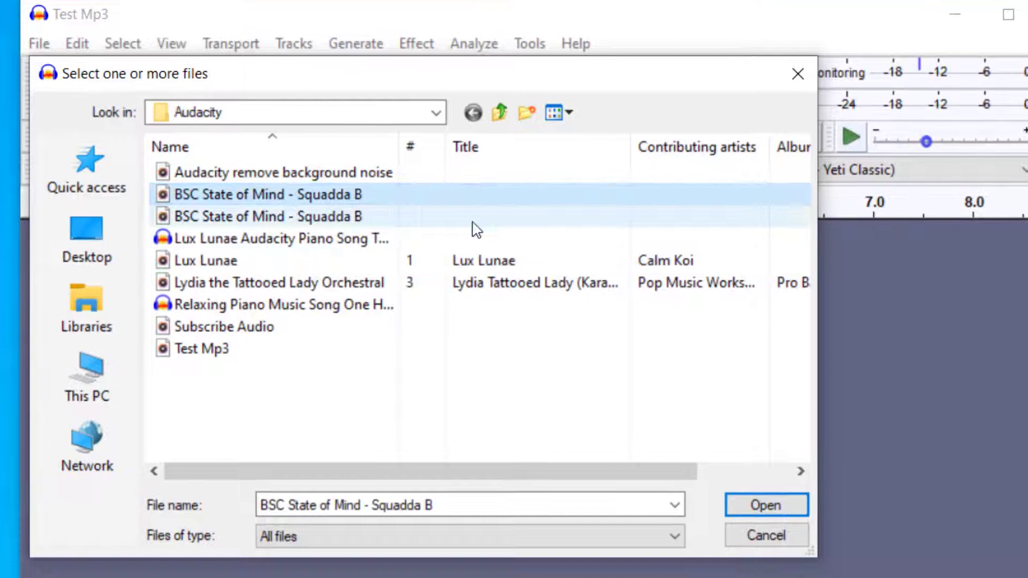
left_click(794, 508)
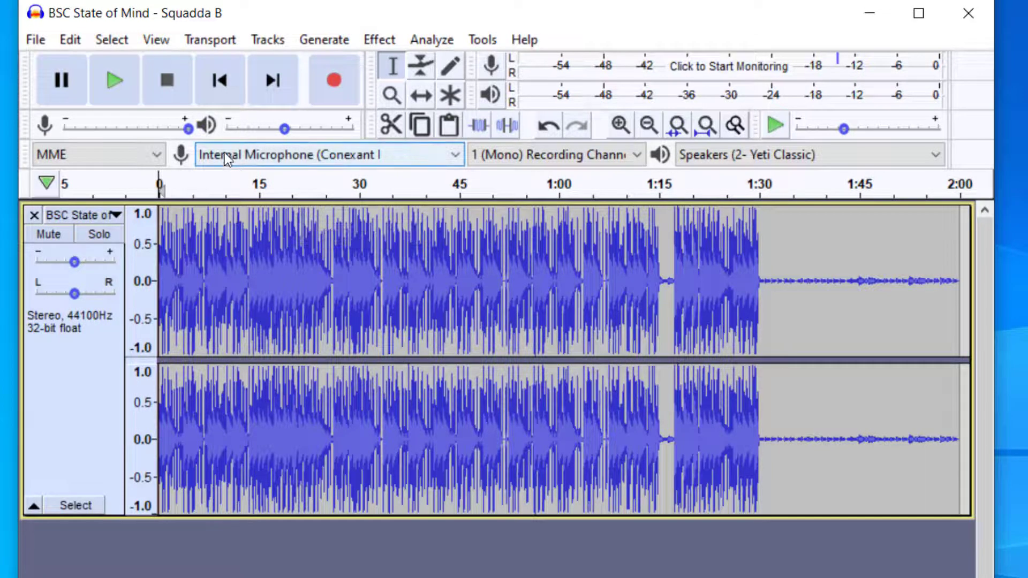
Step: Import the 'Test Mp3' audio file as a second stereo track beneath the song
left_click(35, 41)
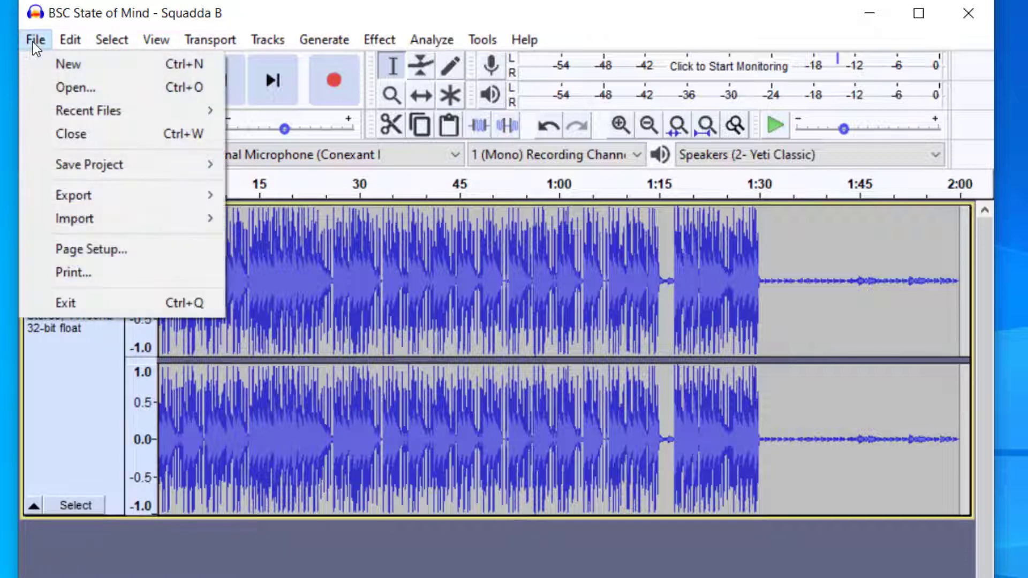
mouse_move(99, 218)
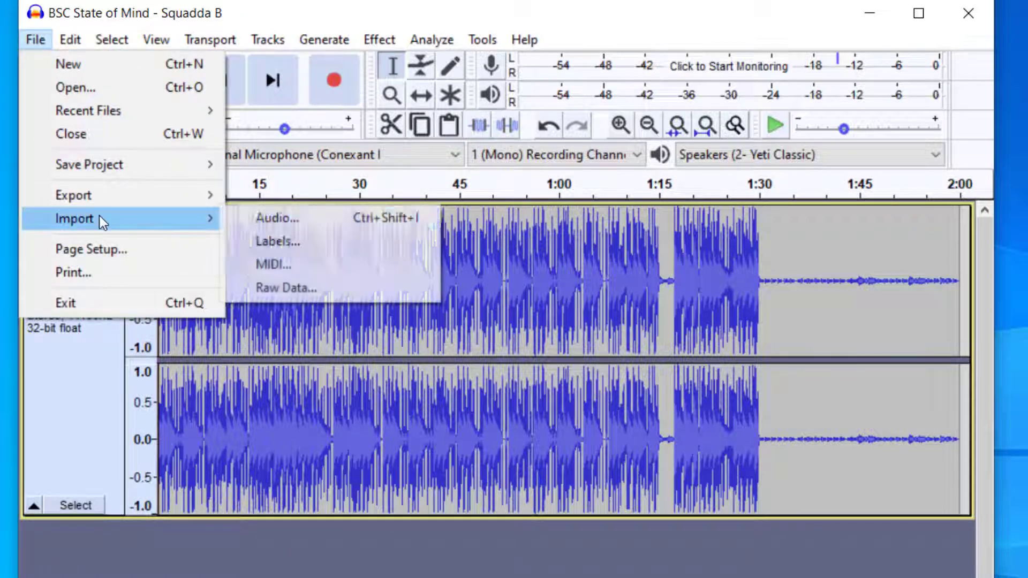
left_click(272, 220)
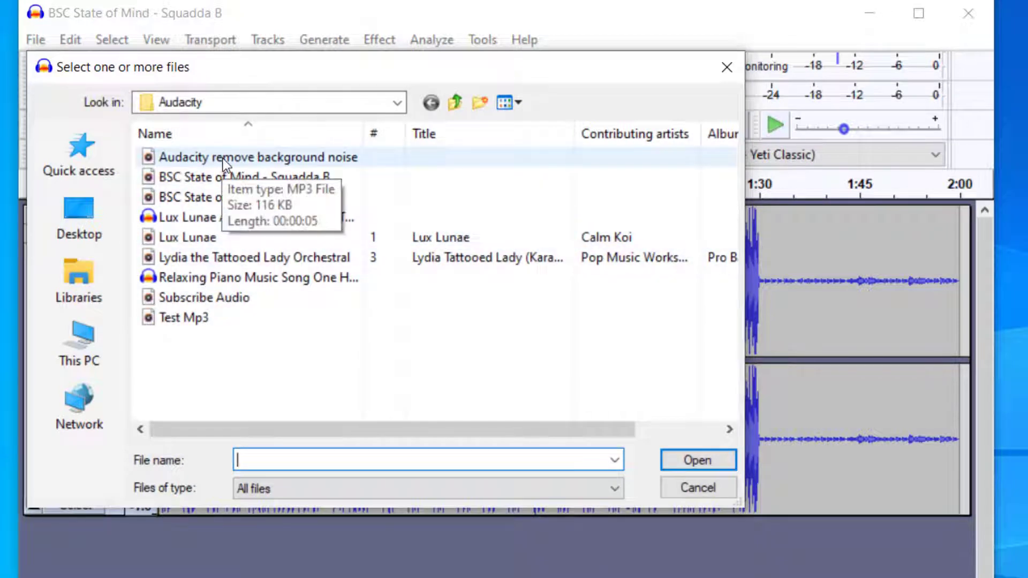
left_click(193, 317)
left_click(729, 461)
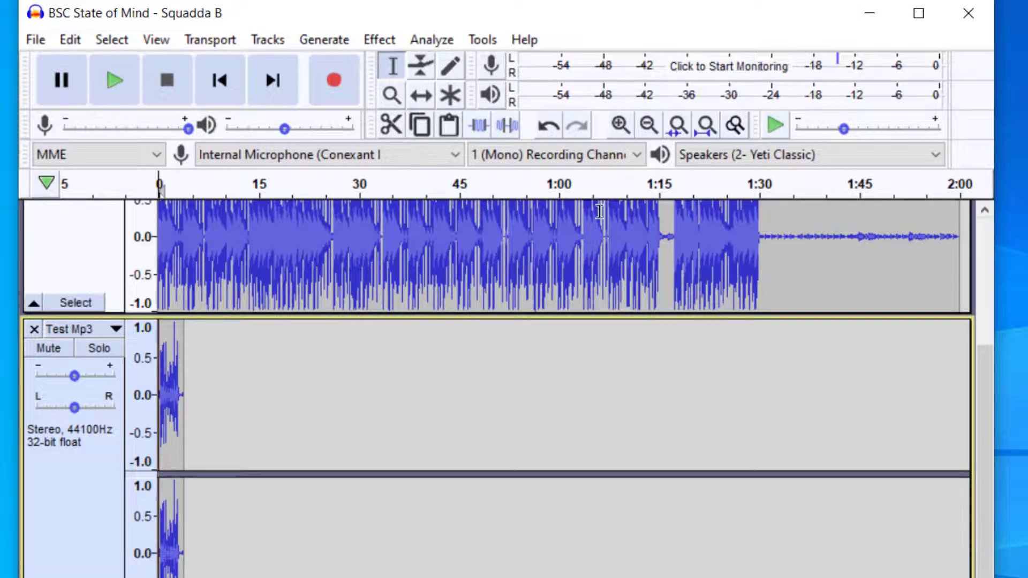
Step: Zoom in twice to show the first 30 seconds, then play and stop the layered tracks
left_click(624, 121)
left_click(625, 121)
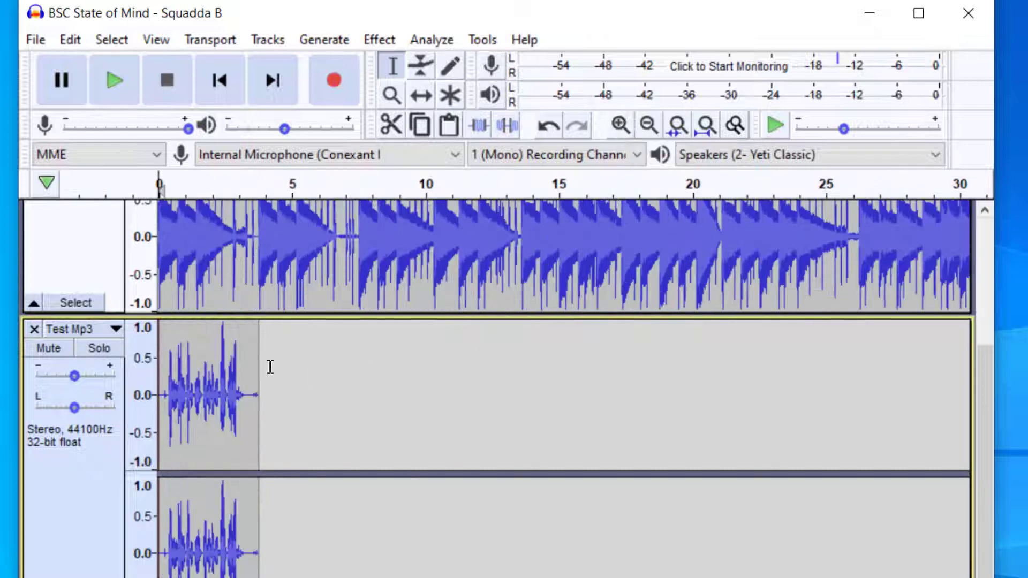
scroll(219, 319, "up", 3)
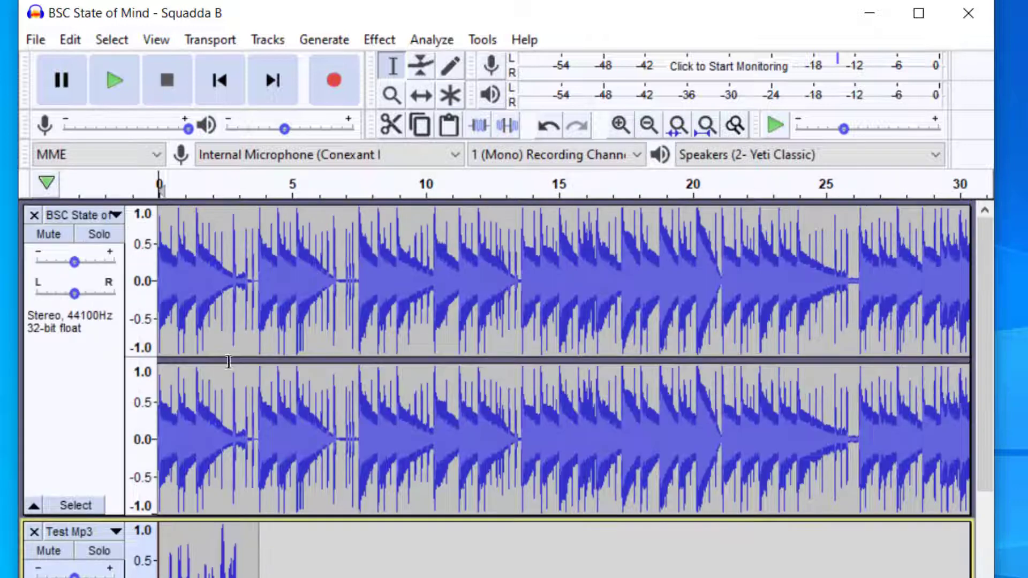
left_click(121, 81)
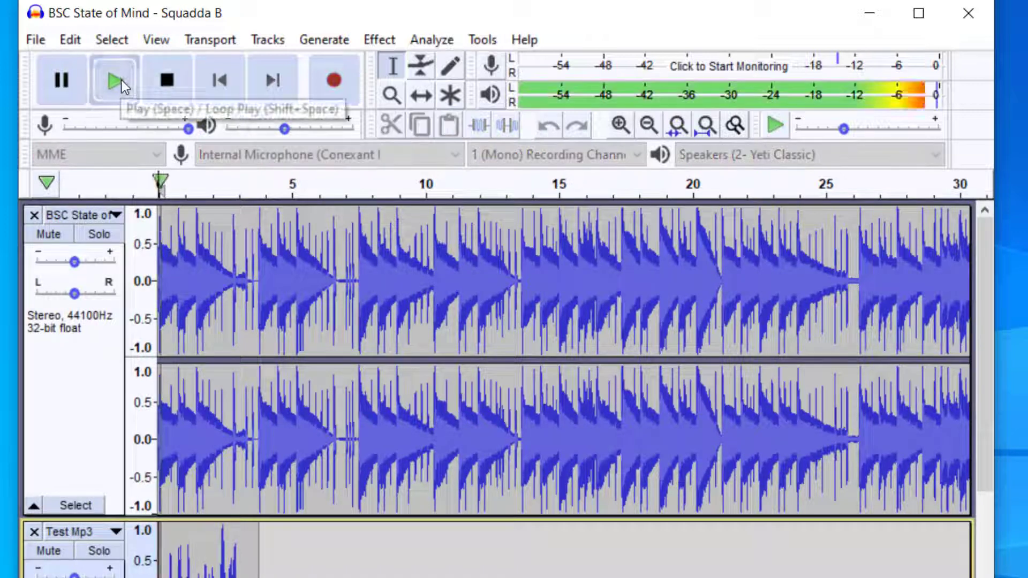
left_click(171, 85)
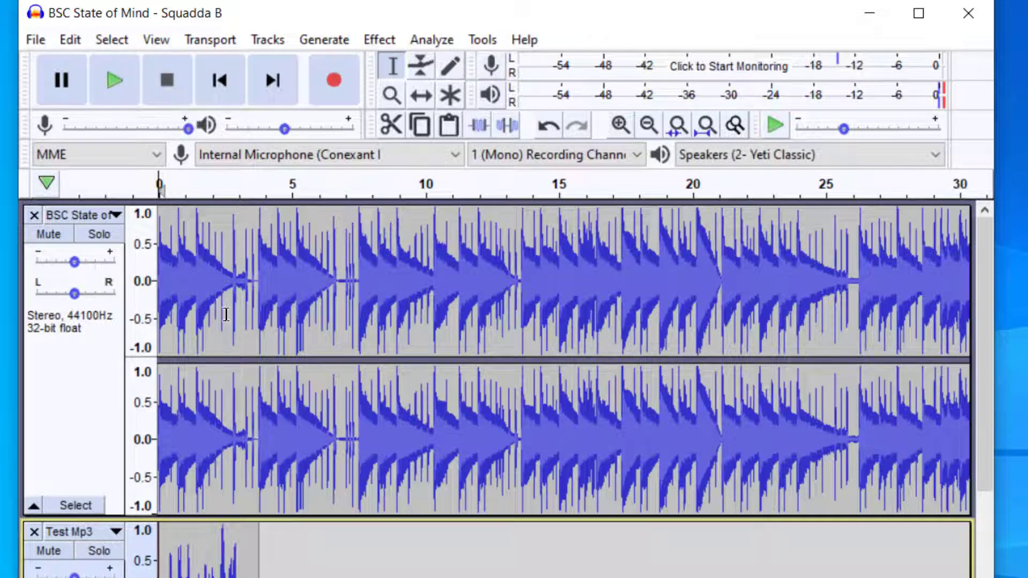
Step: Amplify the BSC State of Mind track by -9.2 dB and play it back to check the balance
left_click(82, 362)
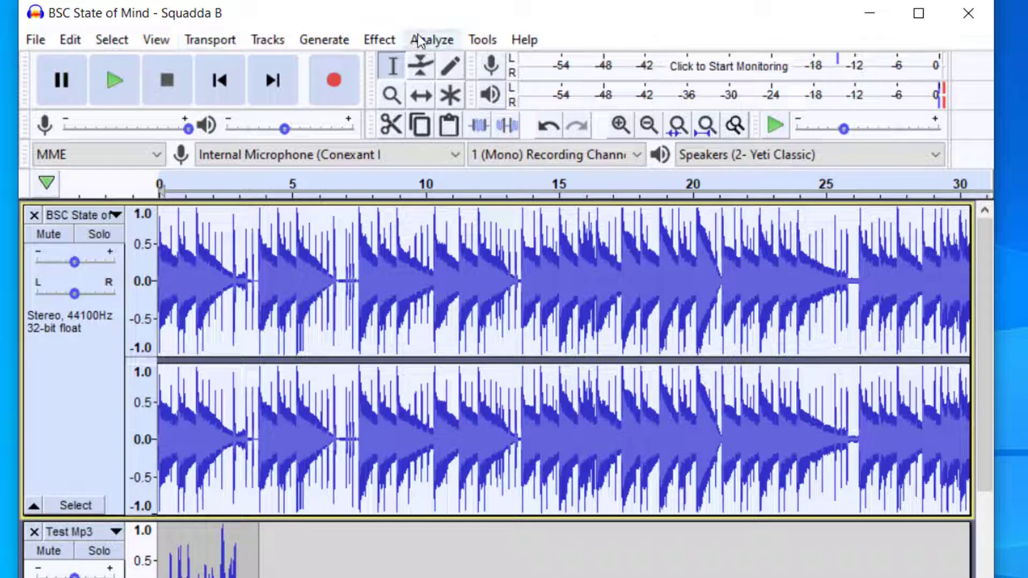
left_click(383, 37)
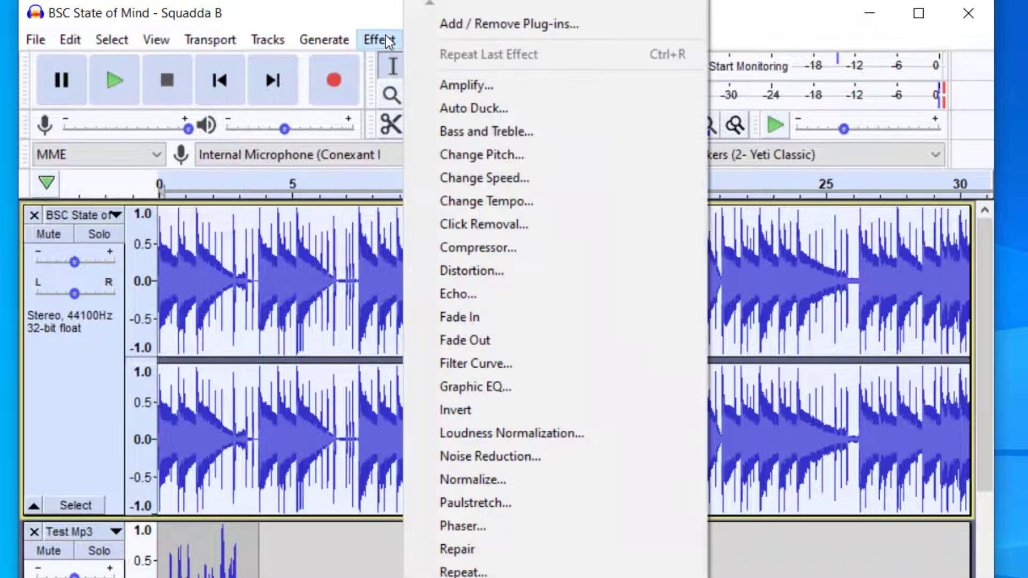
left_click(473, 81)
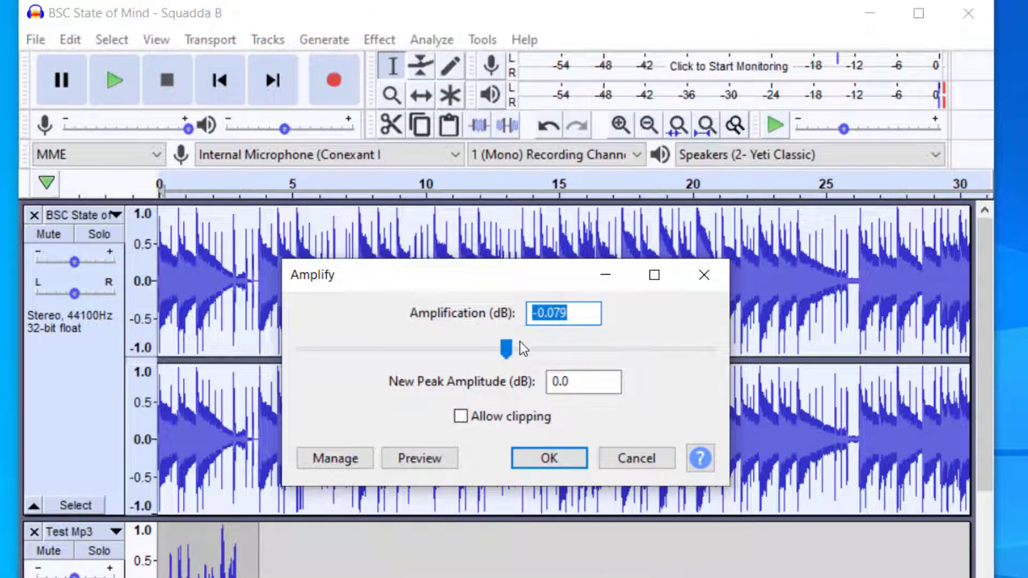
left_click_drag(509, 349, 470, 351)
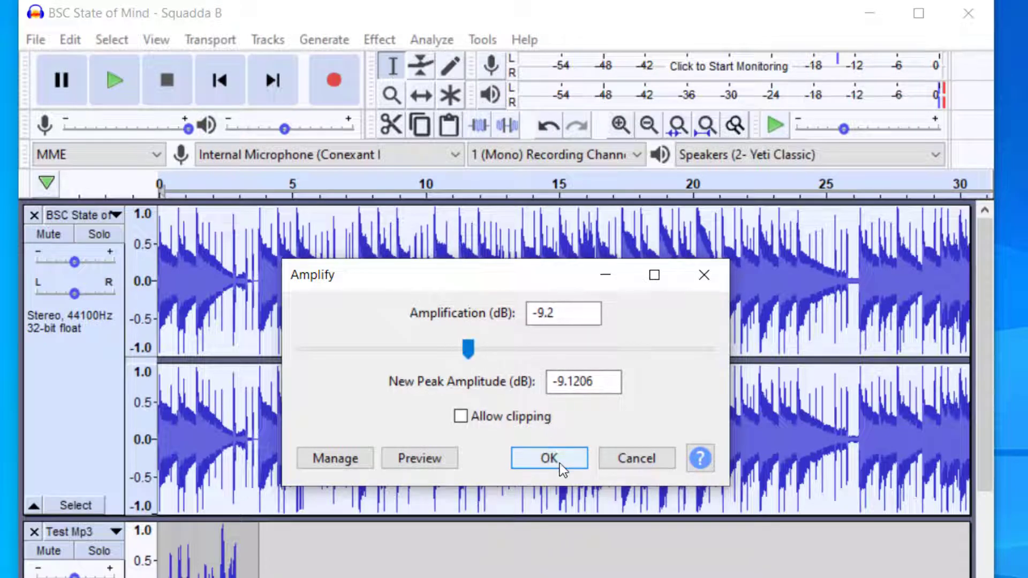
left_click(542, 458)
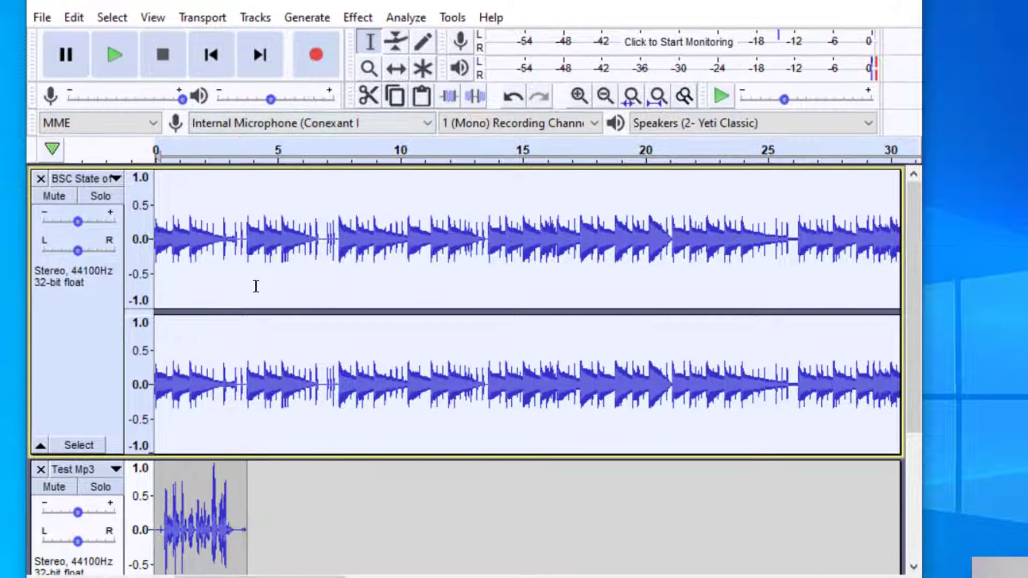
left_click(120, 57)
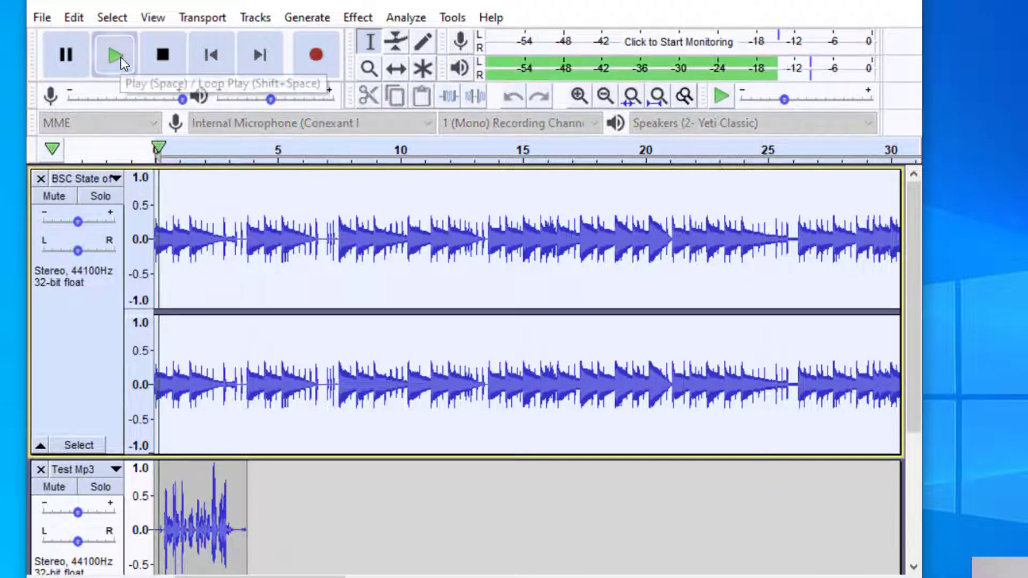
left_click(162, 57)
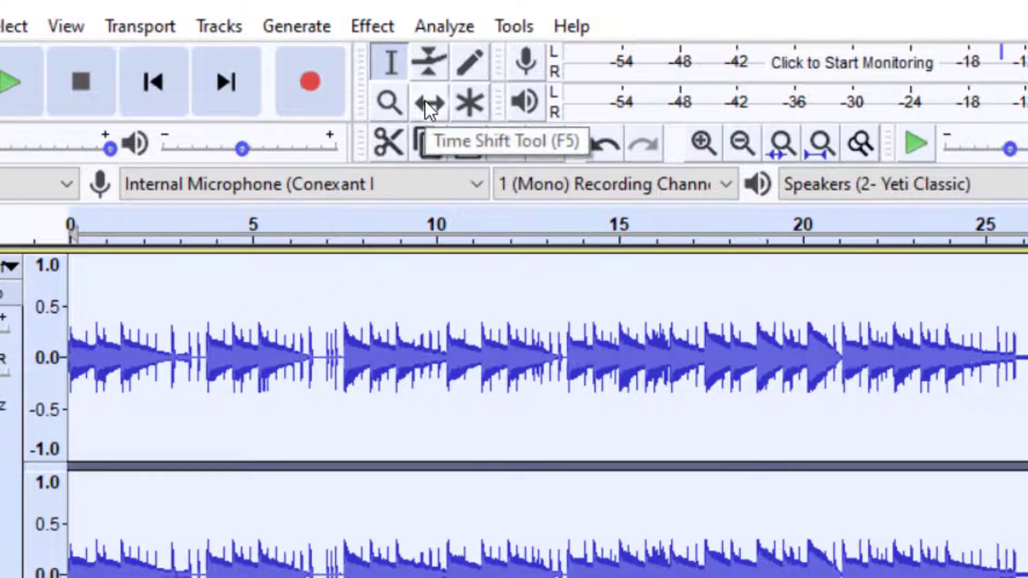
Step: With the Time Shift Tool, drag the music clip to about 6 s, then 4.7 s, then back to 0 s
left_click(425, 101)
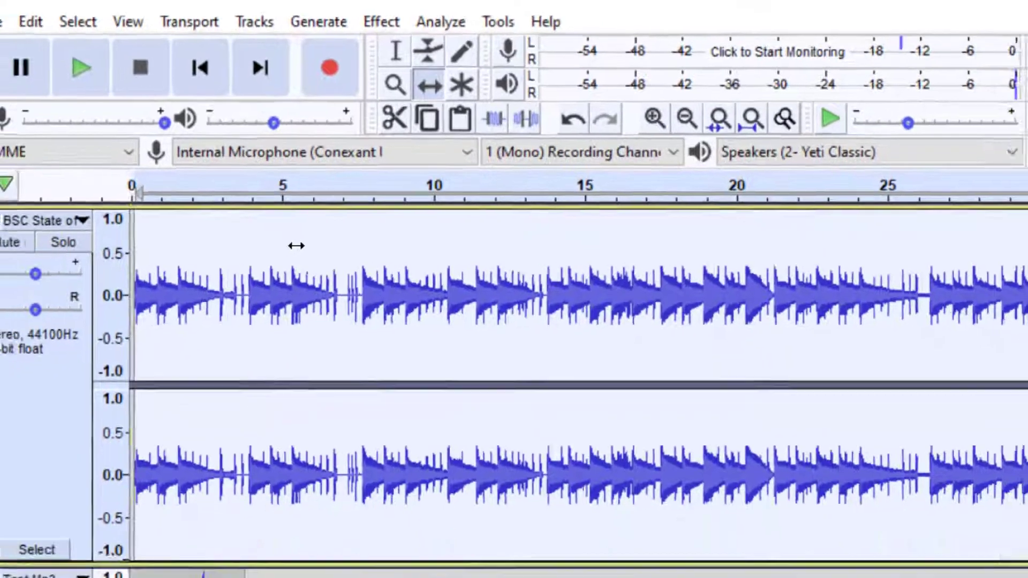
left_click_drag(264, 298, 458, 306)
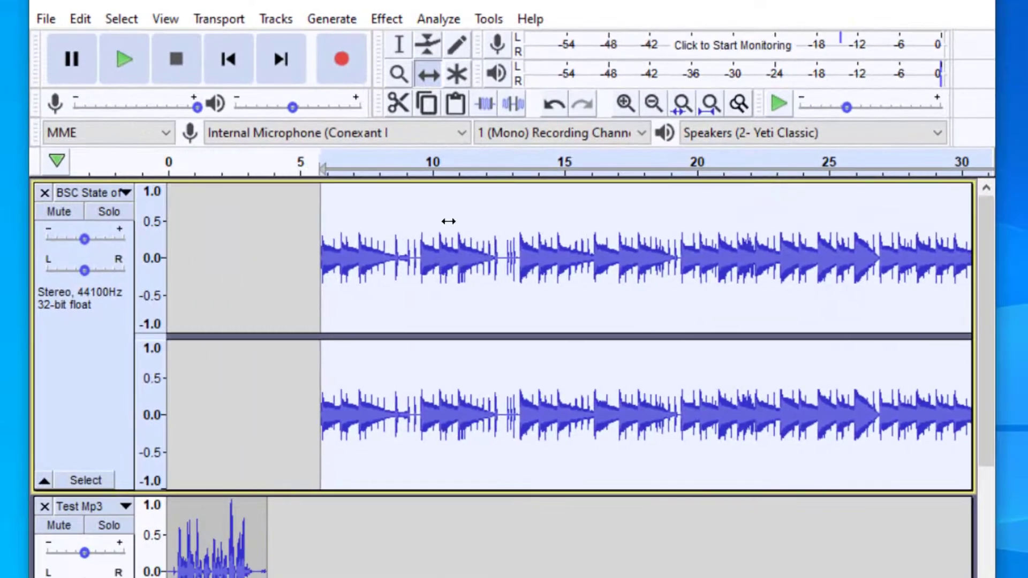
left_click_drag(448, 221, 407, 222)
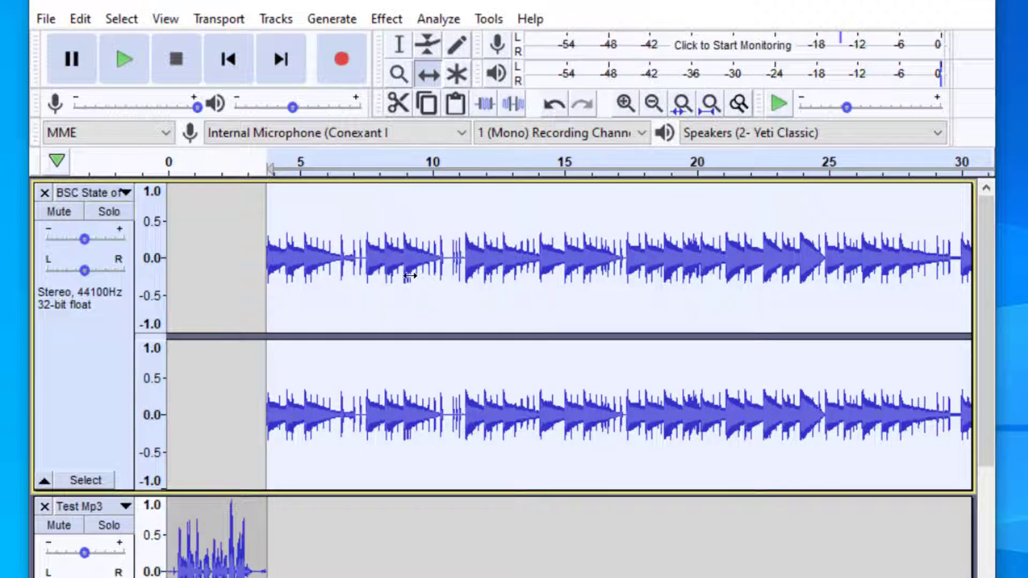
left_click_drag(452, 214, 323, 202)
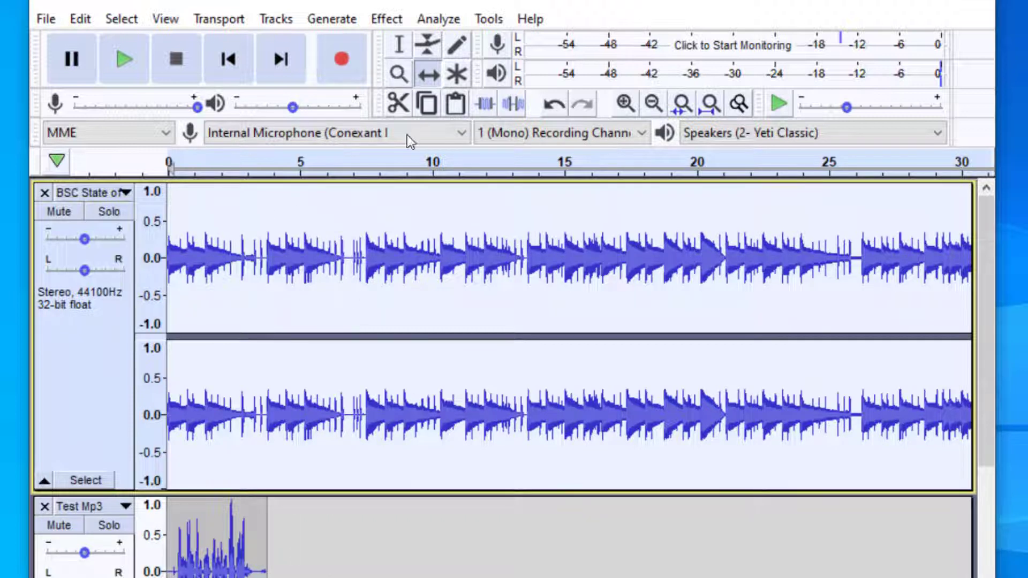
Step: Record a short clip onto a new Audio Track and reduce the Test Mp3 track's height
left_click(339, 63)
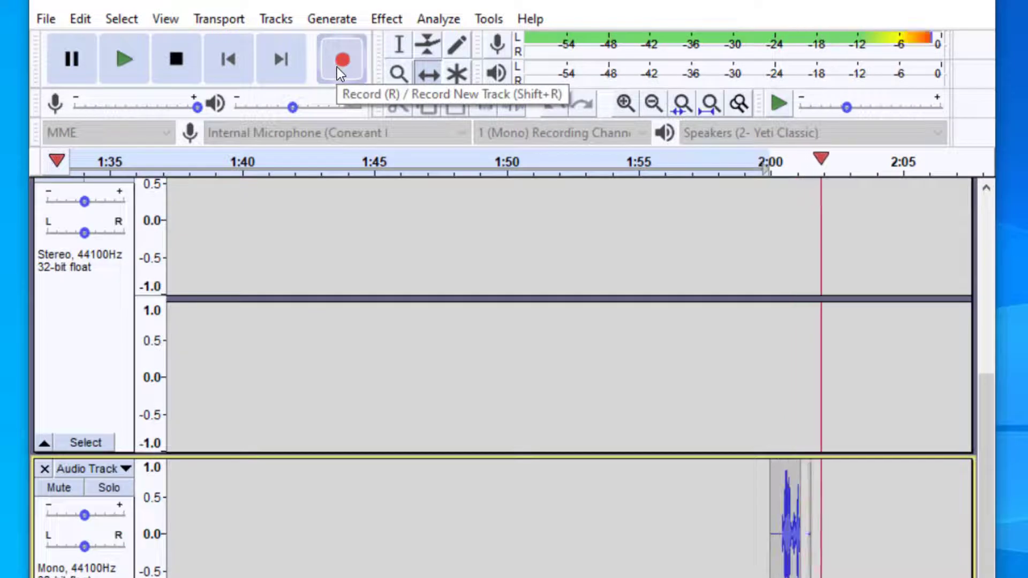
left_click(176, 60)
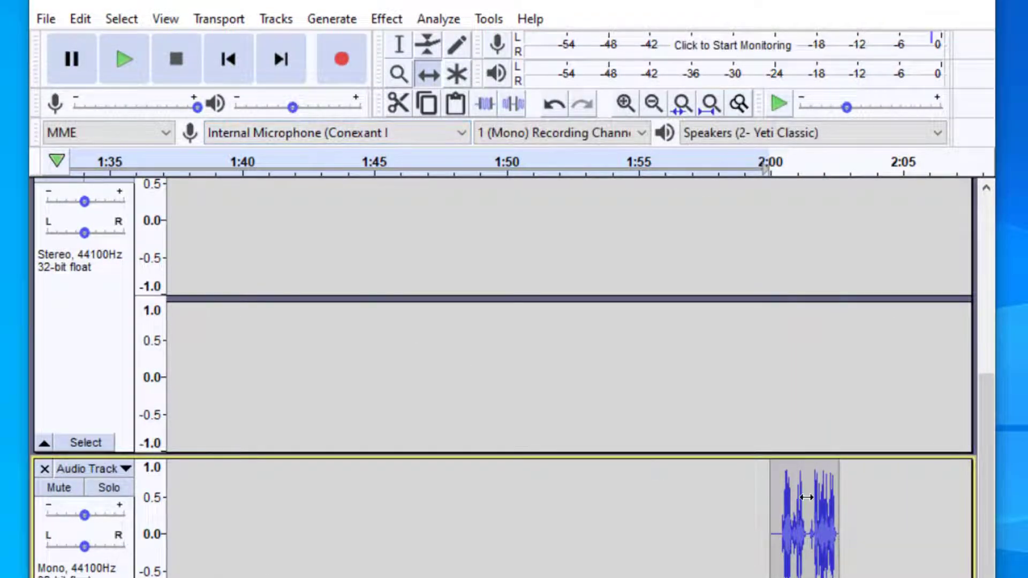
scroll(633, 397, "up", 8)
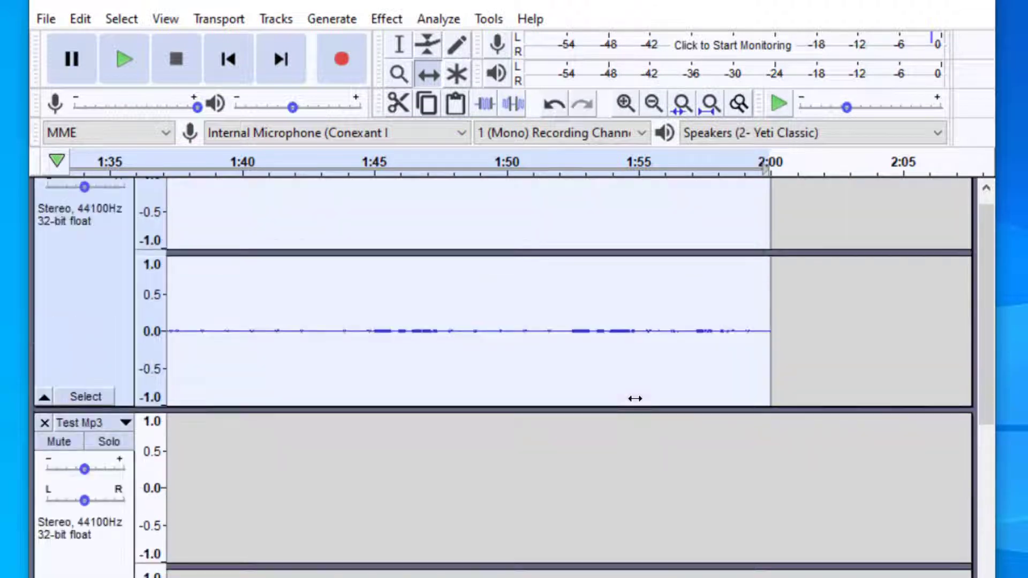
scroll(449, 375, "down", 5)
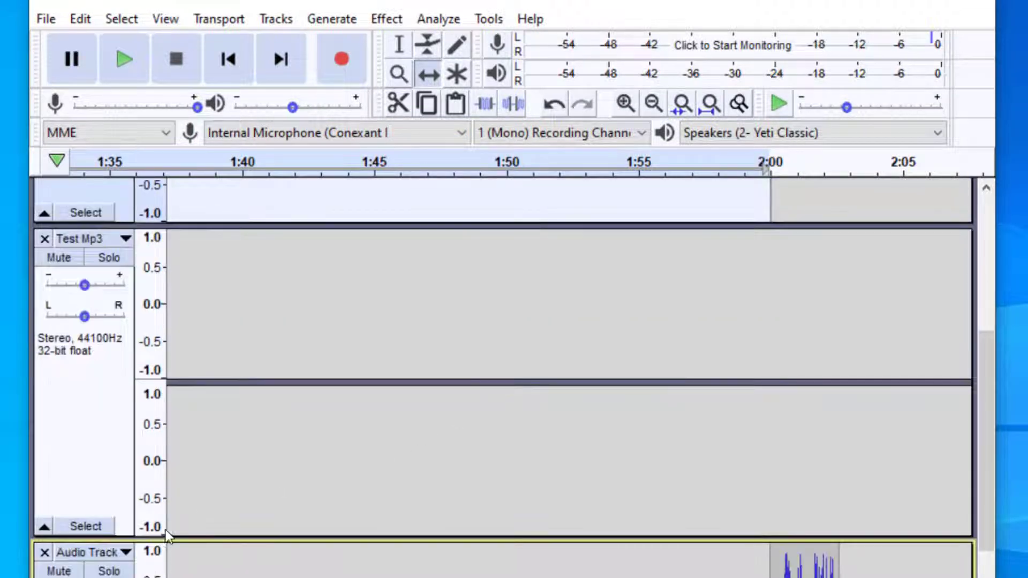
left_click_drag(166, 534, 157, 266)
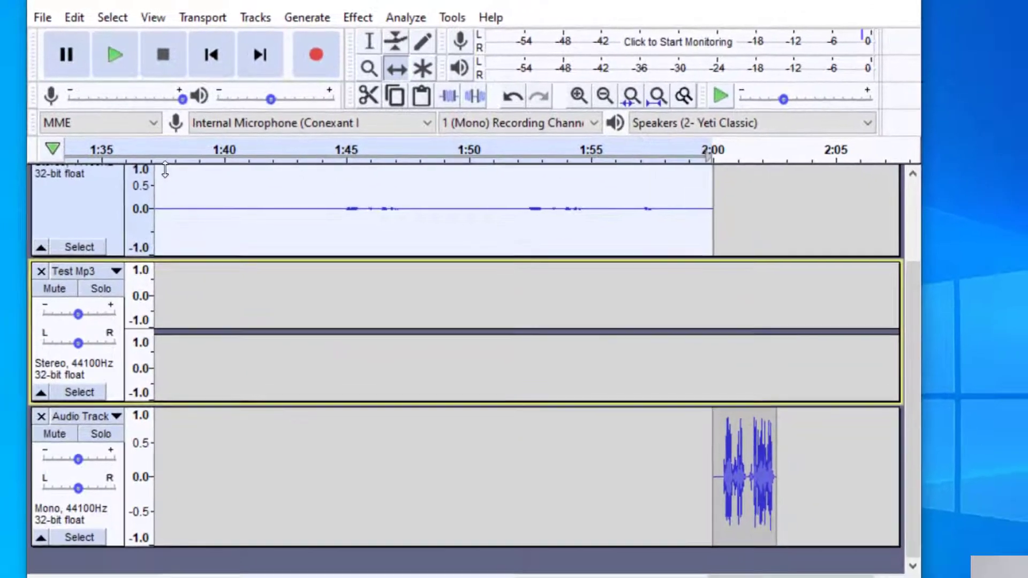
Step: Shift the recorded clip earlier to about 1:28 and zoom out to view the whole project
left_click(444, 225)
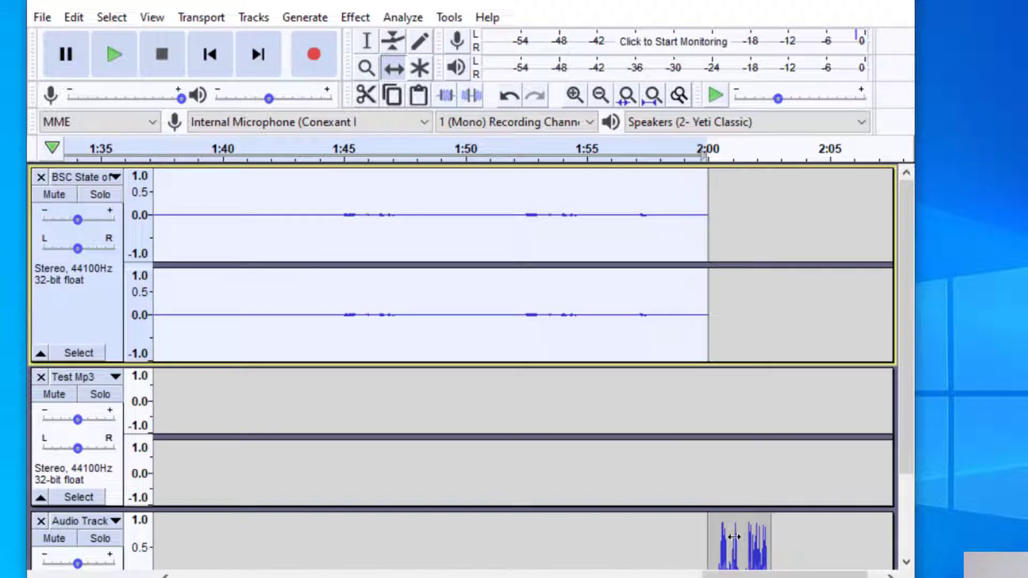
left_click_drag(734, 537, 319, 512)
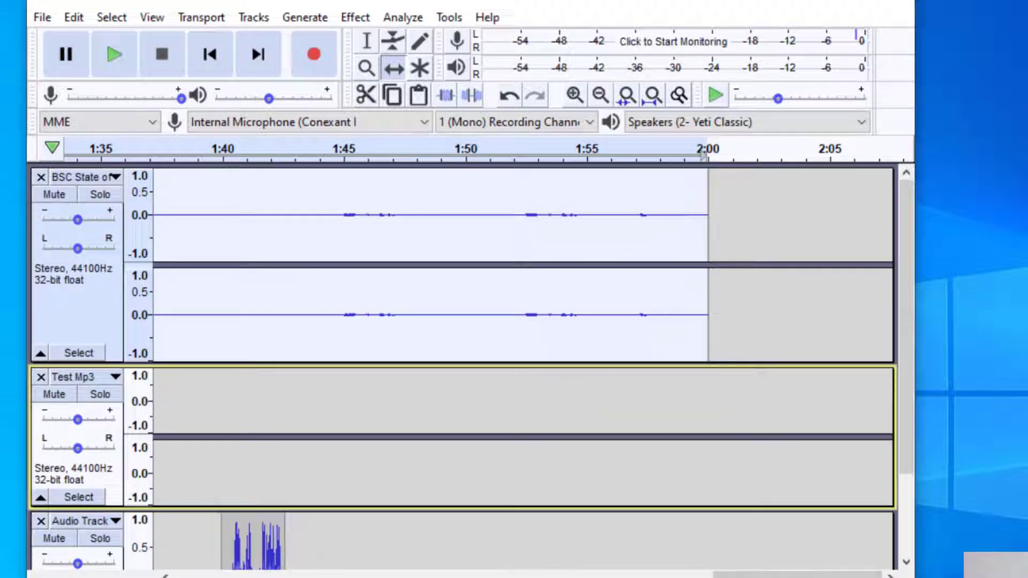
left_click_drag(797, 574, 655, 574)
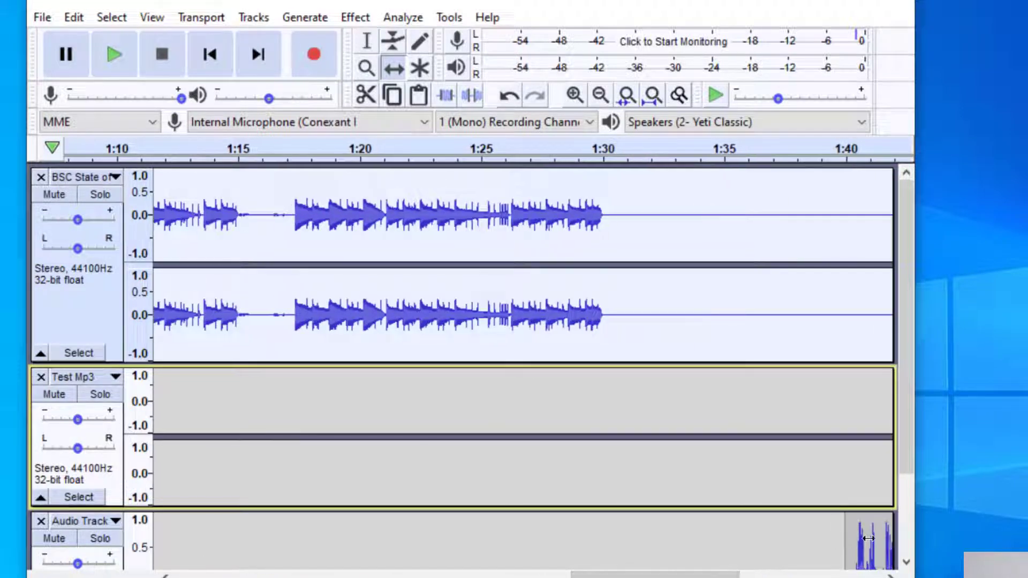
left_click_drag(868, 538, 553, 445)
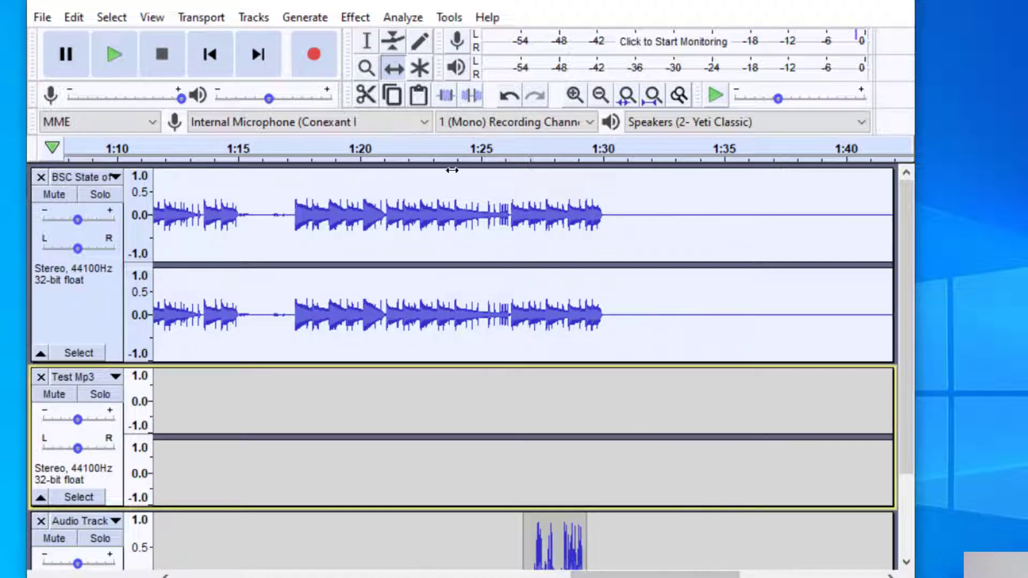
left_click(600, 95)
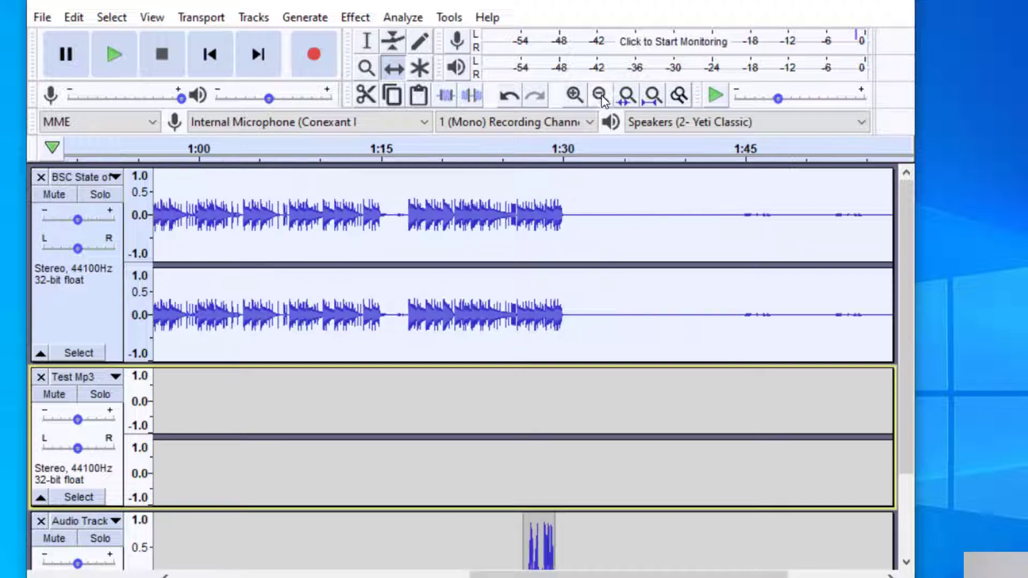
left_click(602, 95)
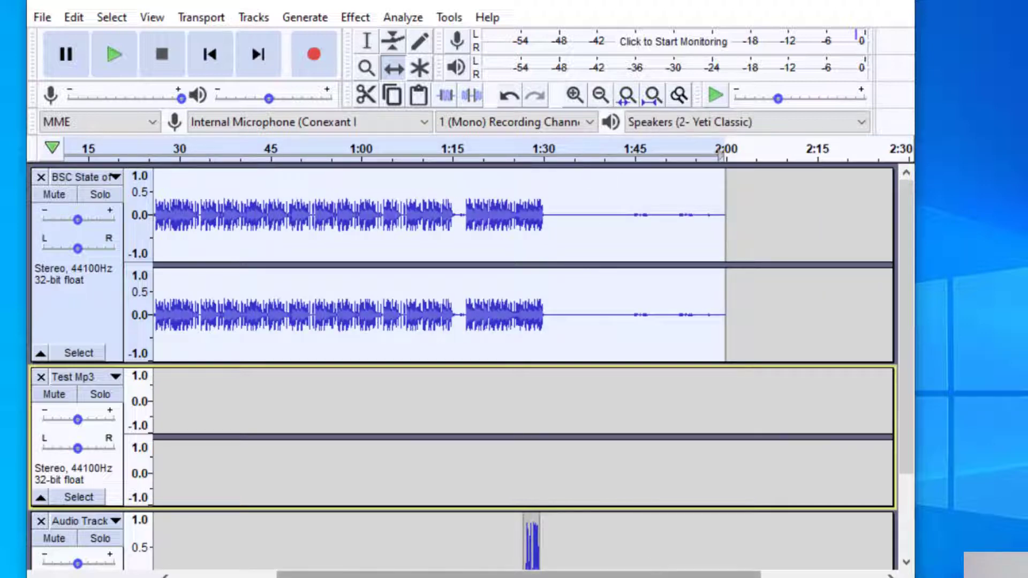
mouse_move(648, 574)
left_mouse_down()
mouse_move(601, 574)
mouse_move(628, 574)
left_mouse_up()
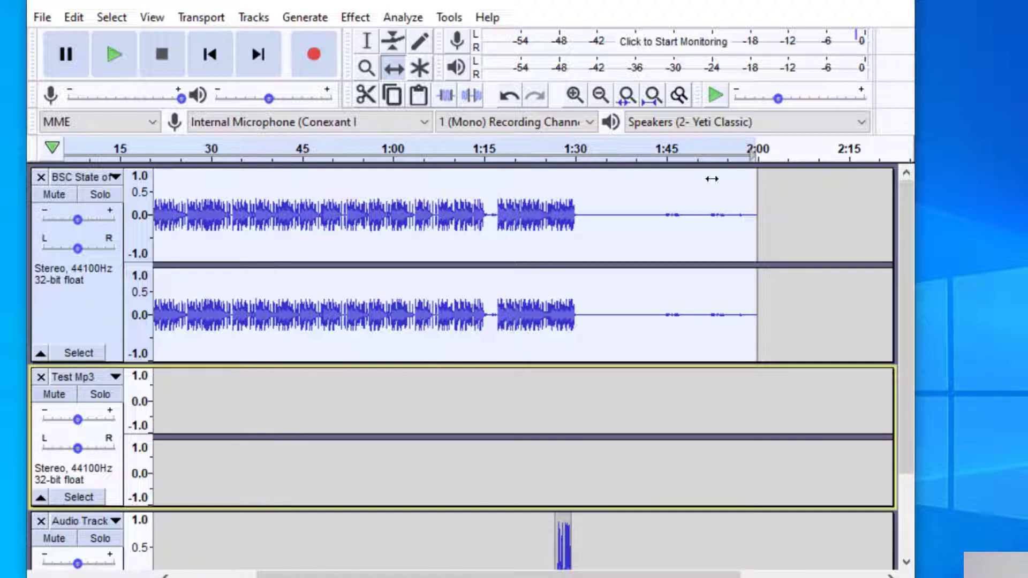
left_click(42, 18)
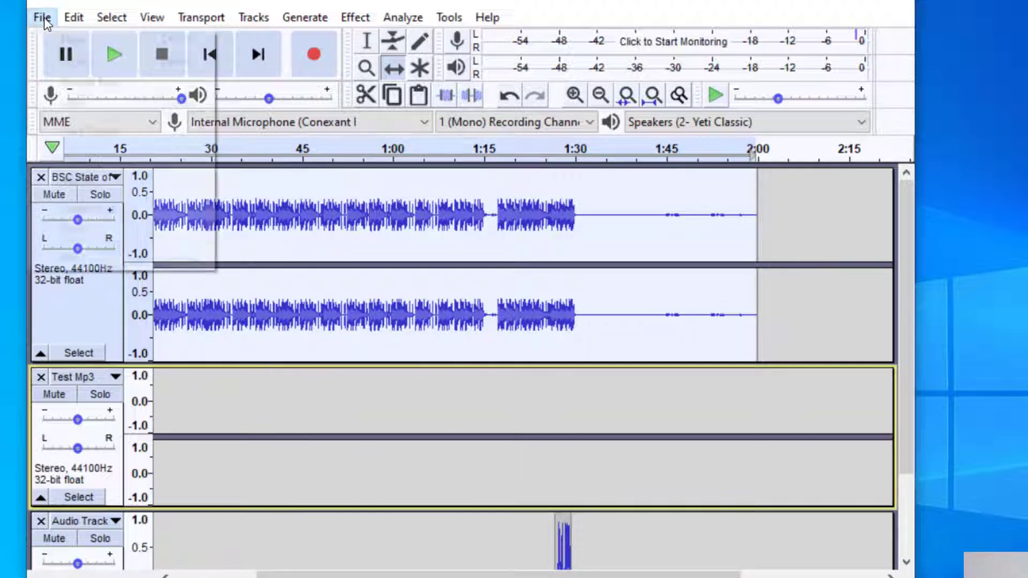
mouse_move(104, 168)
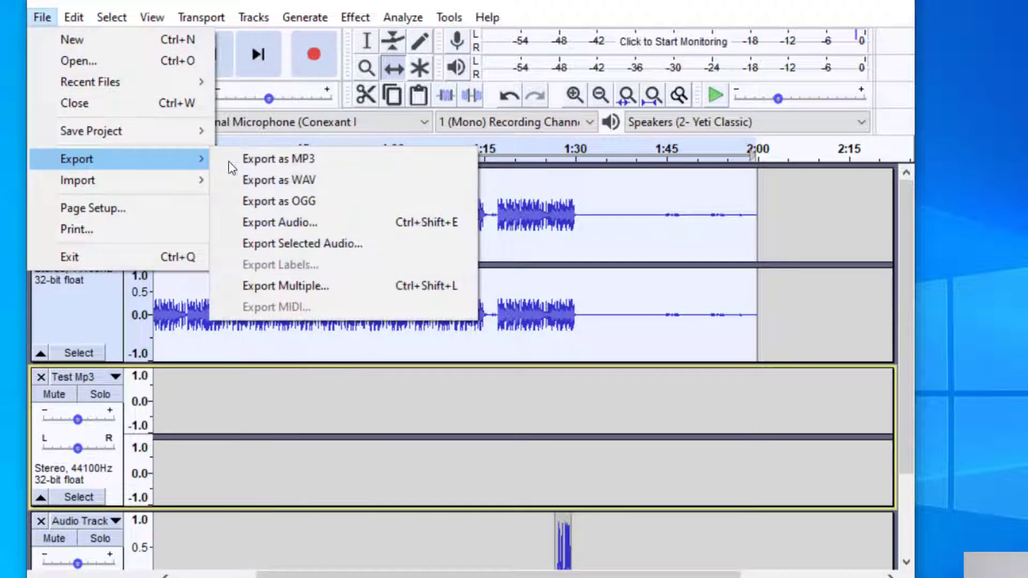
left_click(304, 161)
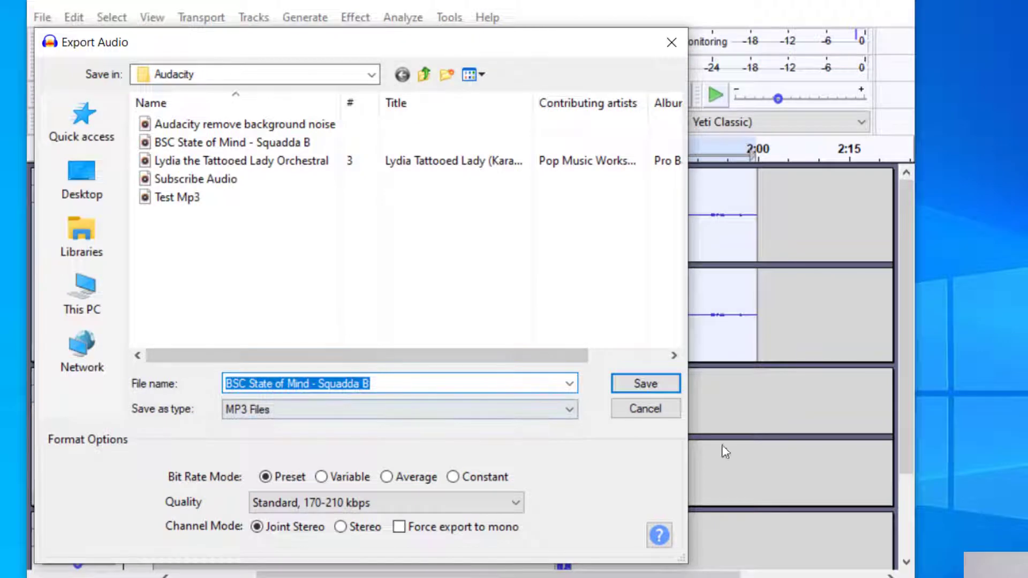
left_click(663, 417)
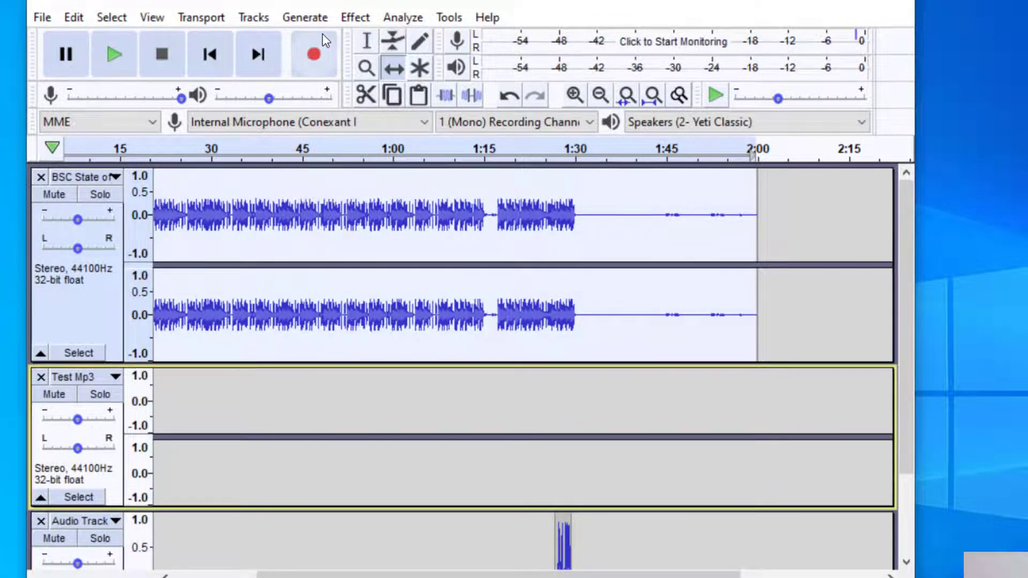